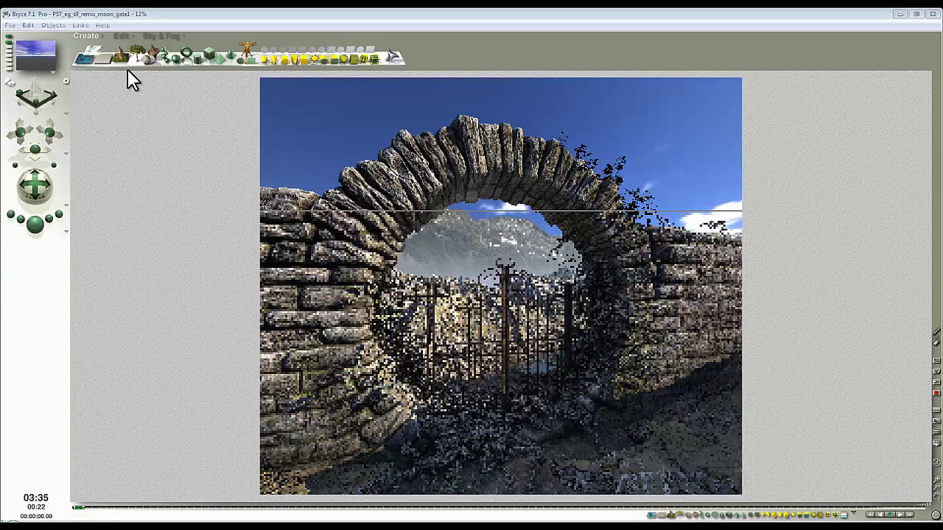
# Step: Stop the moon gate render, restart it, then stop it again
pyautogui.click(124, 118)
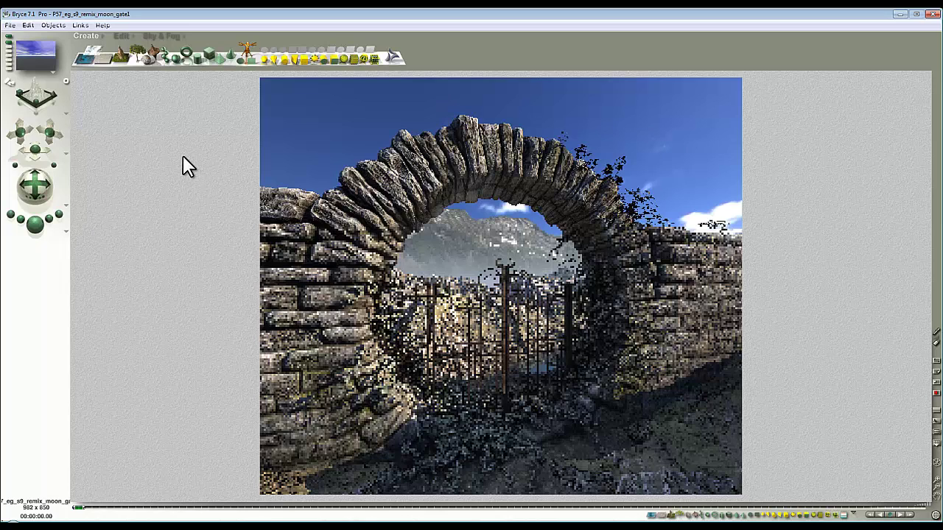
pyautogui.click(48, 218)
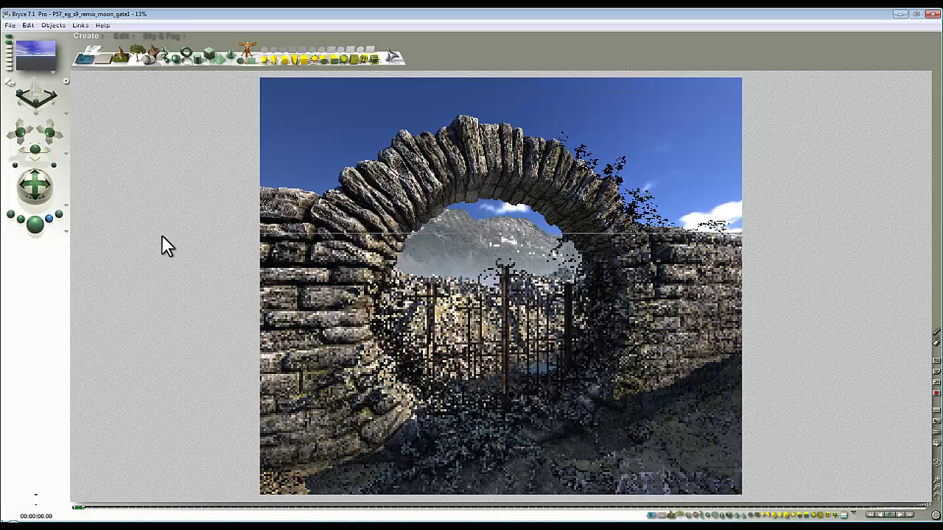
pyautogui.click(166, 163)
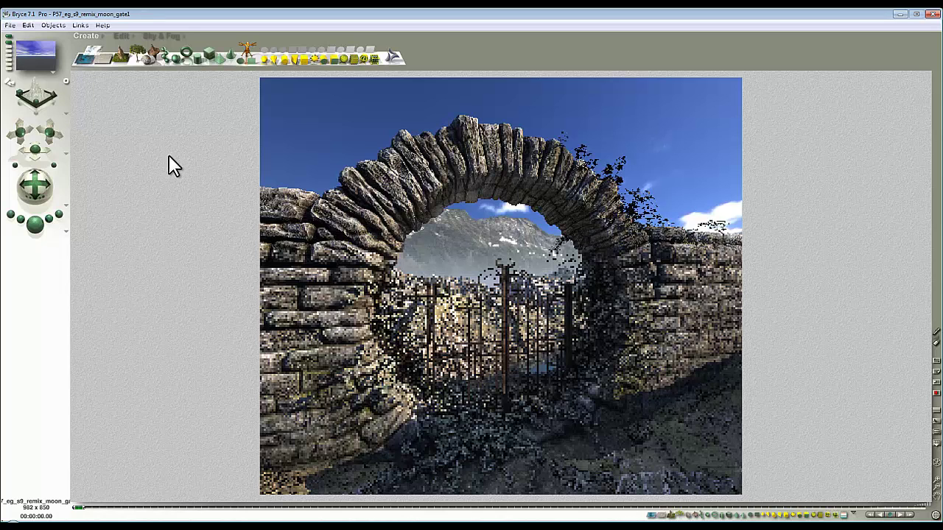
# Step: Save As the incremented file name P57_eg_s9_remix_moon_gate2.br7
pyautogui.click(11, 25)
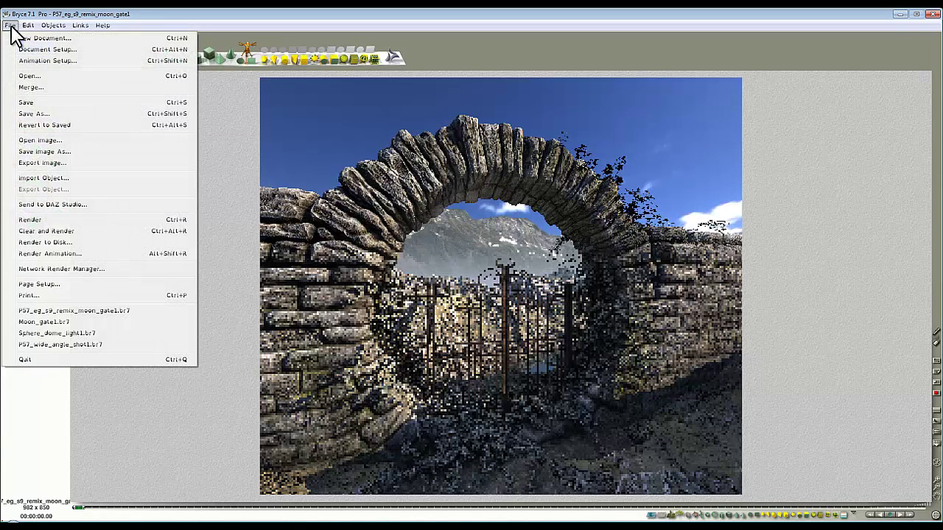
pyautogui.click(37, 113)
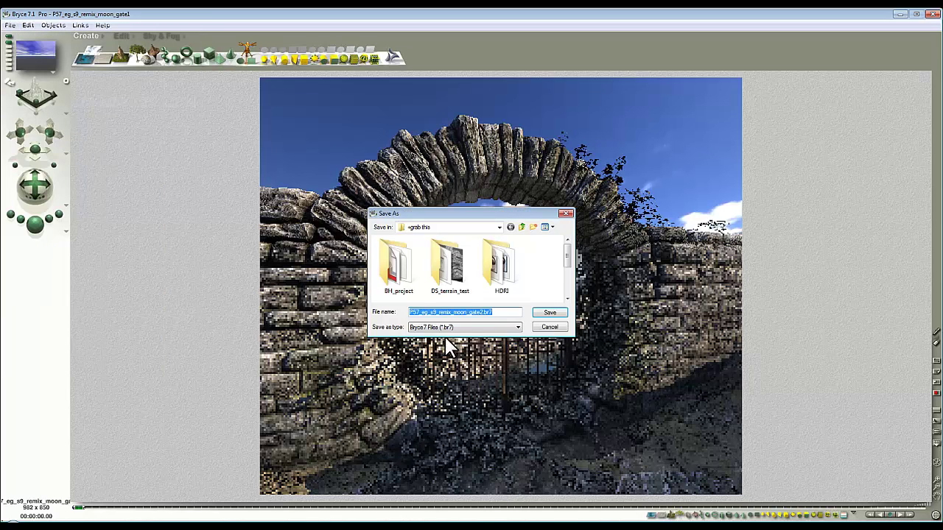
pyautogui.click(549, 313)
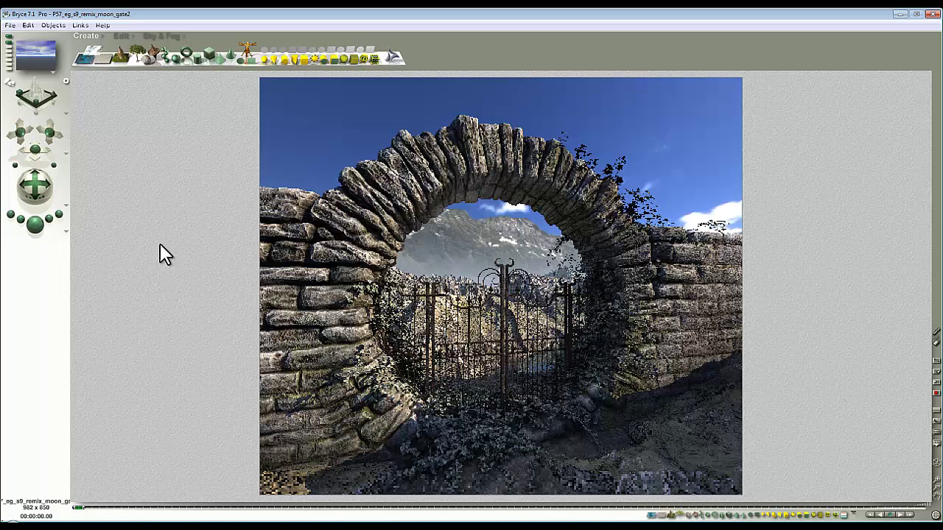
# Step: Render to disk at 982 × 850 as a bitmap, replacing the existing moon_gate2 BMP
pyautogui.click(10, 25)
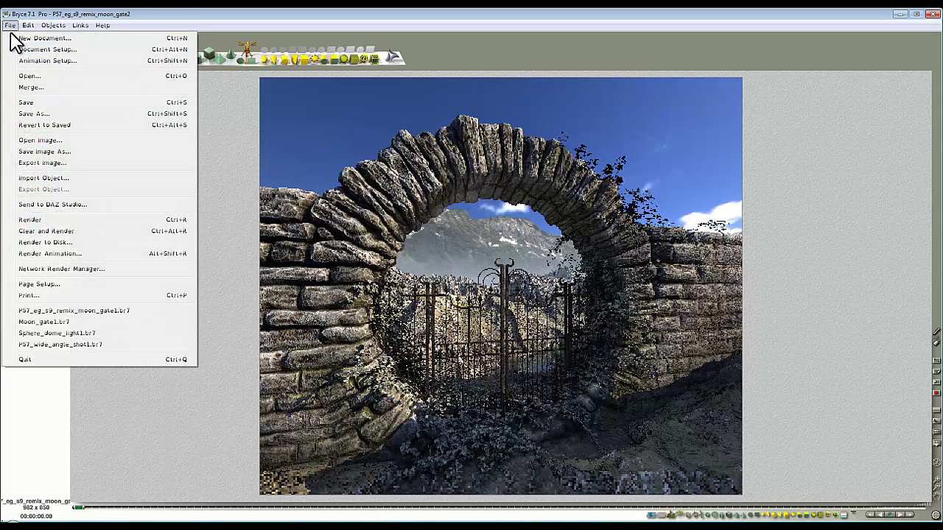
pyautogui.click(46, 241)
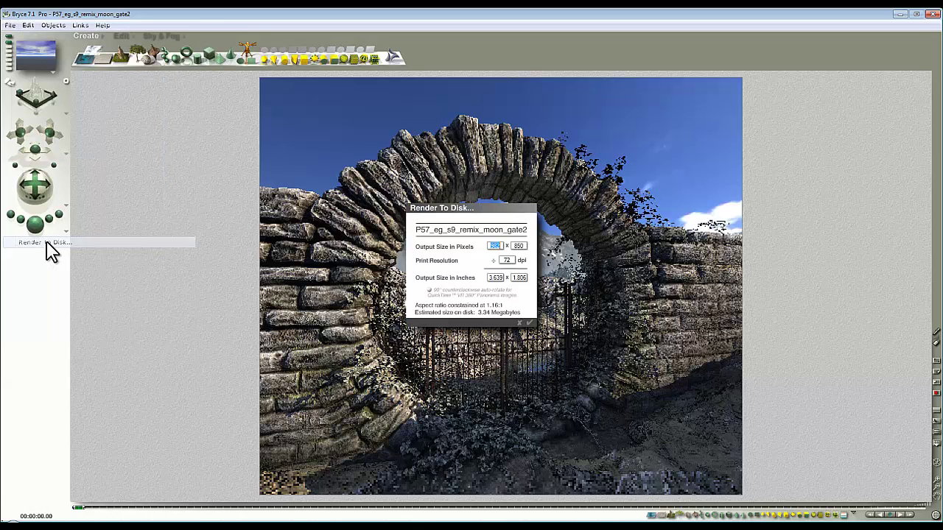
pyautogui.click(530, 324)
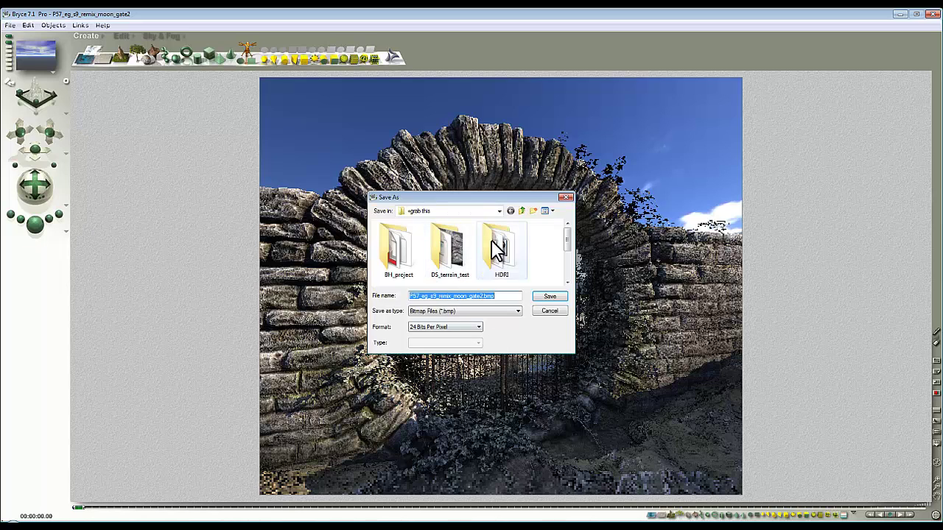
pyautogui.click(549, 297)
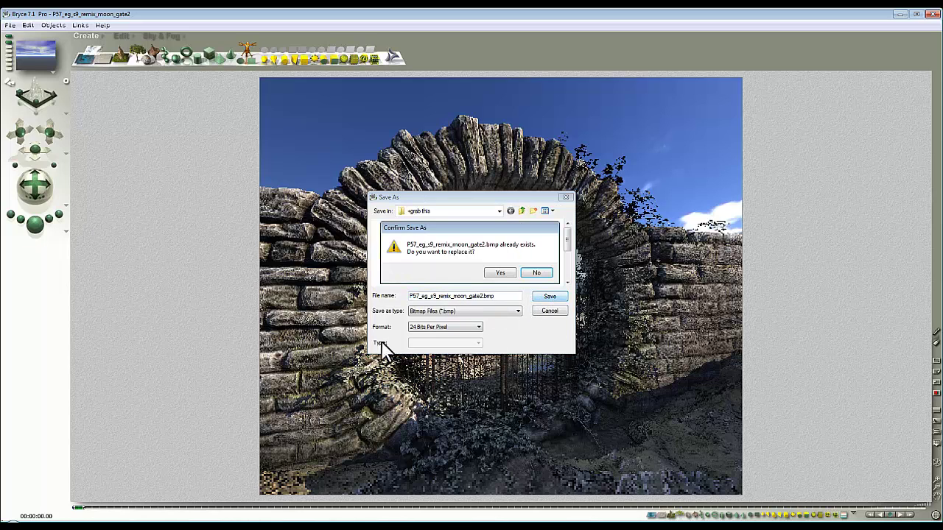
pyautogui.click(500, 274)
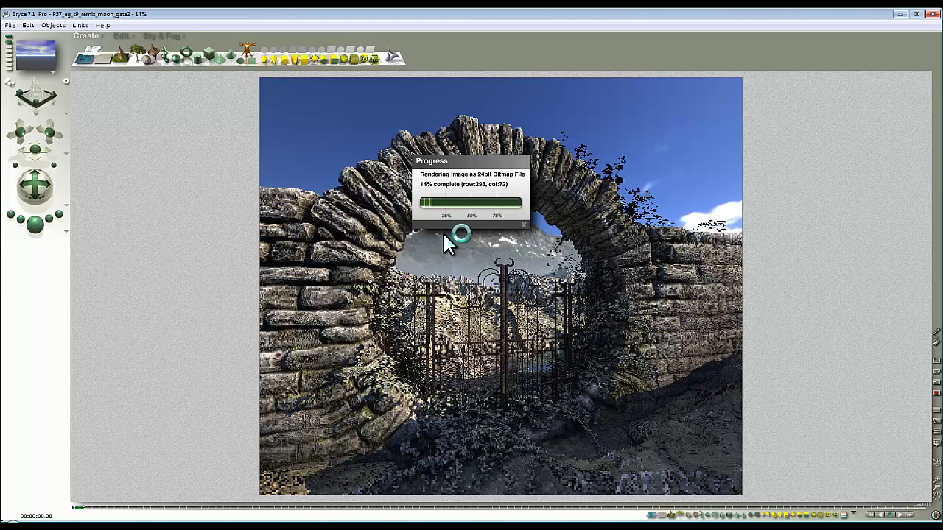
# Step: End the high-CPU Bryce.exe *32 process in Task Manager and return to Bryce
pyautogui.hotkey('ctrl', 'shift', 'Escape')
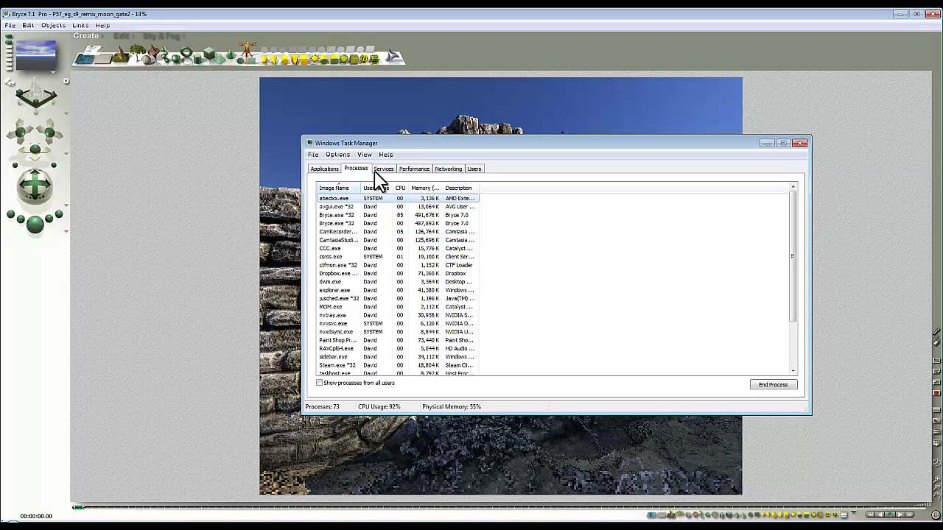
pyautogui.rightClick(393, 216)
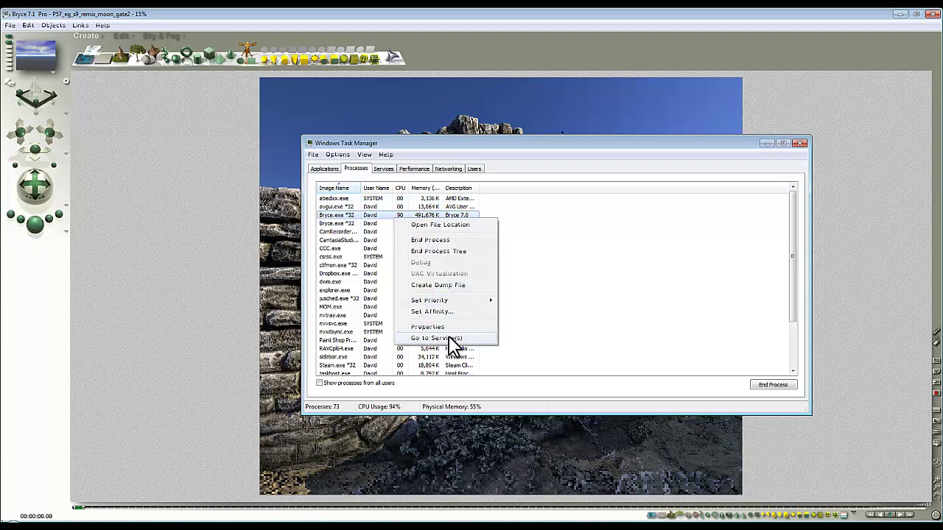
pyautogui.click(447, 240)
pyautogui.click(486, 286)
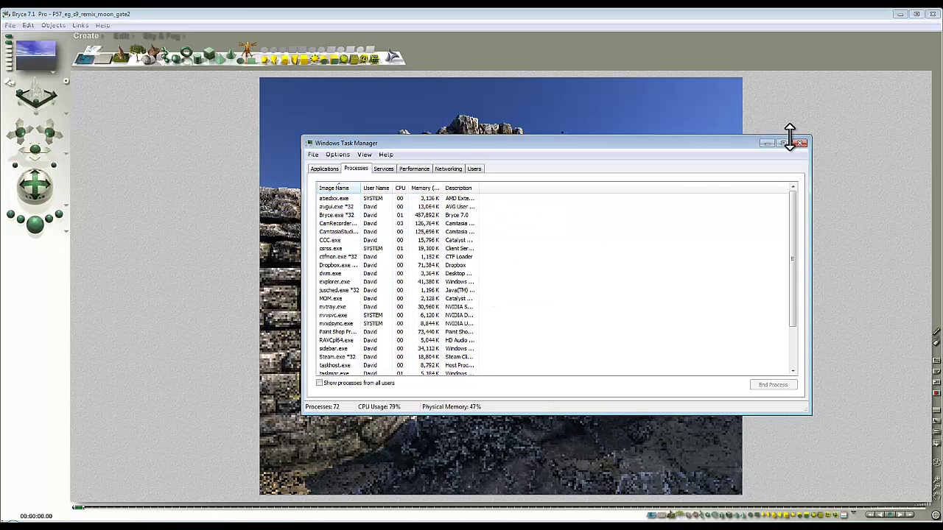
pyautogui.click(919, 262)
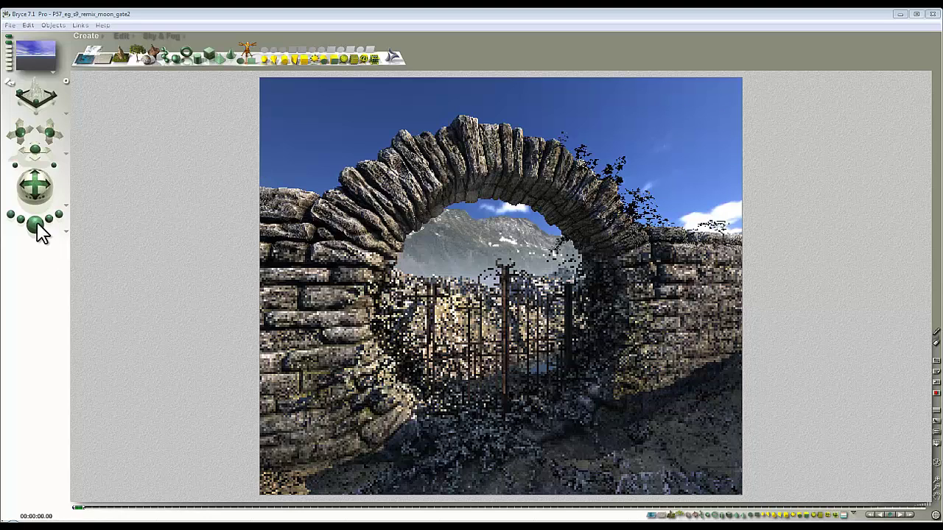
# Step: Drag a plop-render marquee over the sky and arch crown at the top
pyautogui.moveTo(253, 74); pyautogui.dragTo(753, 179)
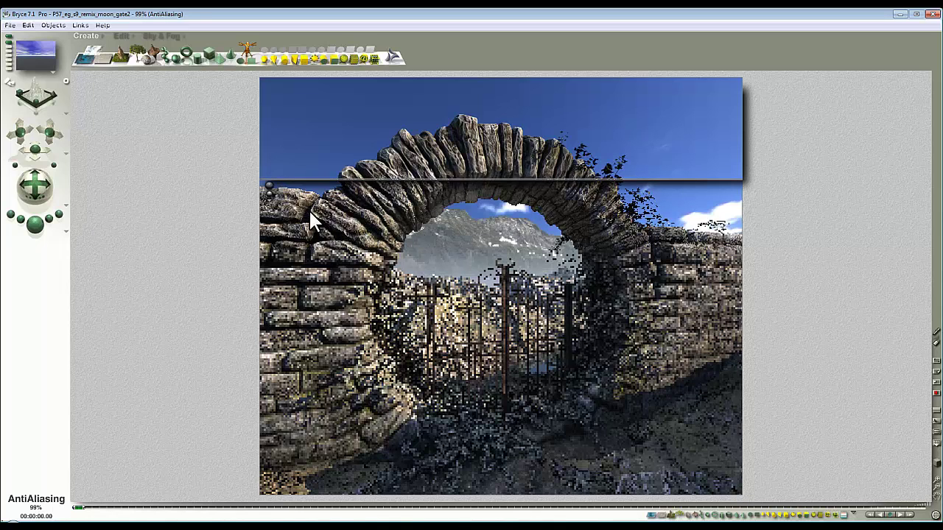
# Step: Save moon_gate2 through File > Save, keeping the re-rendered top band
pyautogui.click(7, 25)
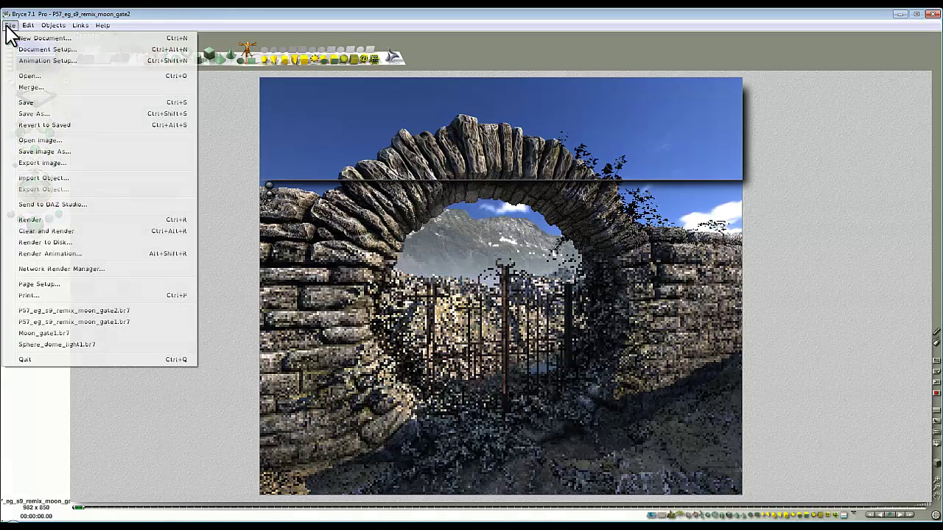
pyautogui.click(33, 103)
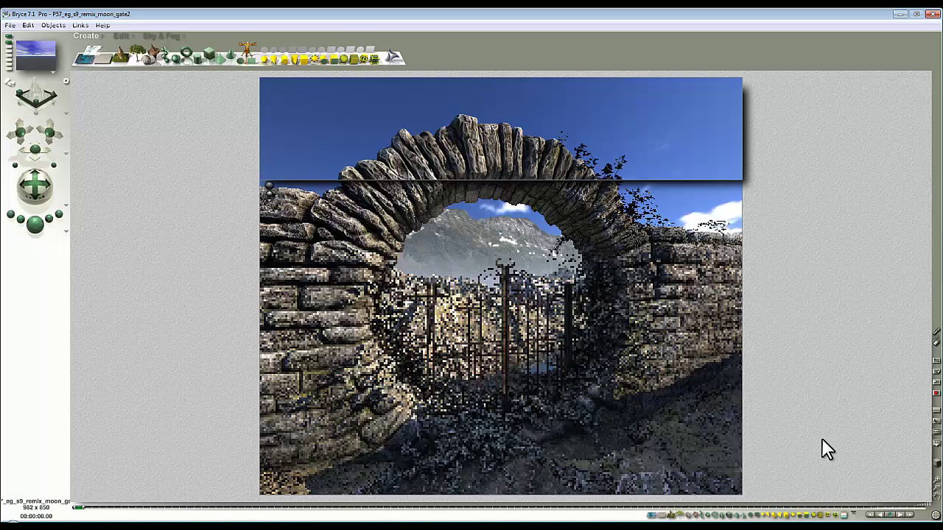
# Step: Toggle the plop render display off and on, then render the strip below the top band
pyautogui.click(936, 391)
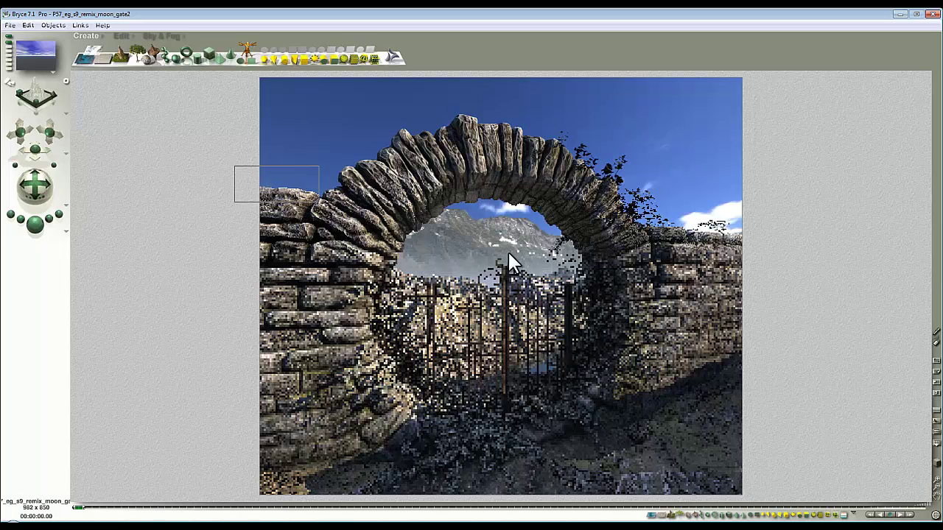
pyautogui.moveTo(534, 254); pyautogui.dragTo(758, 209)
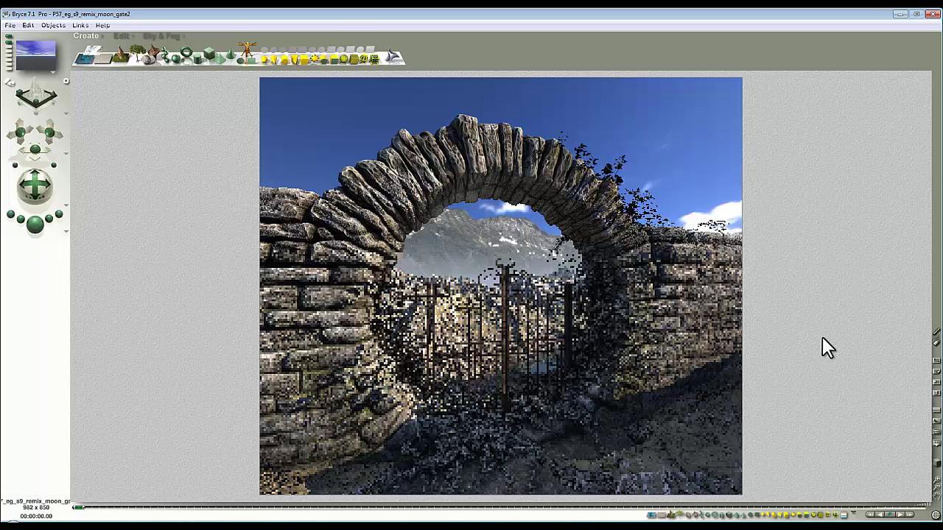
pyautogui.click(937, 396)
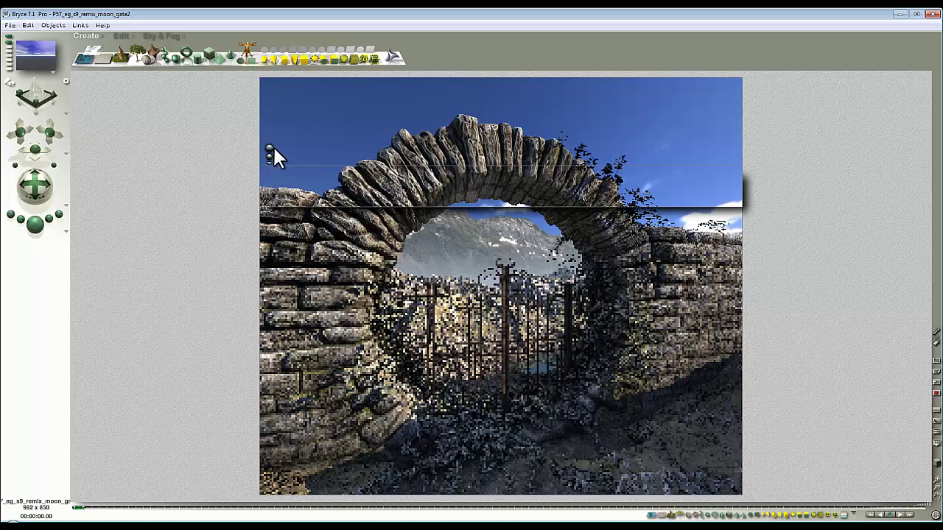
pyautogui.click(270, 148)
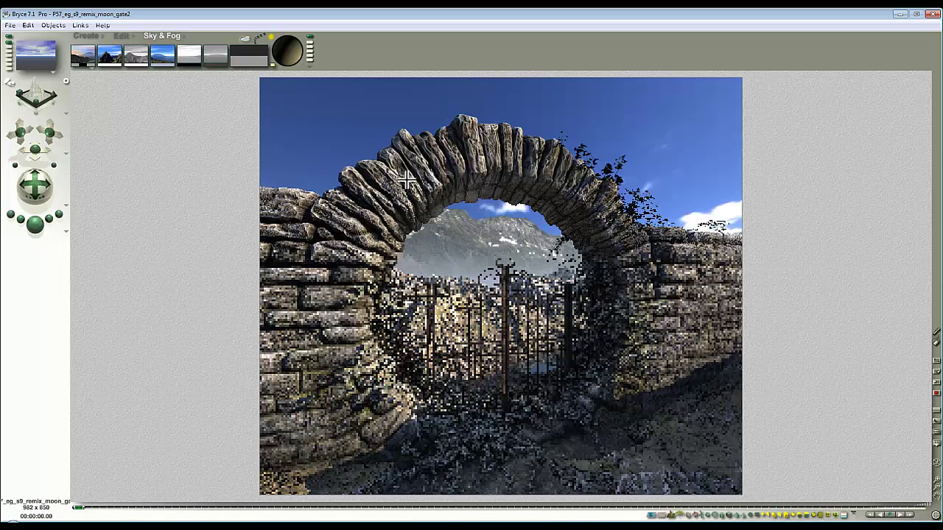
pyautogui.moveTo(247, 178); pyautogui.dragTo(749, 213)
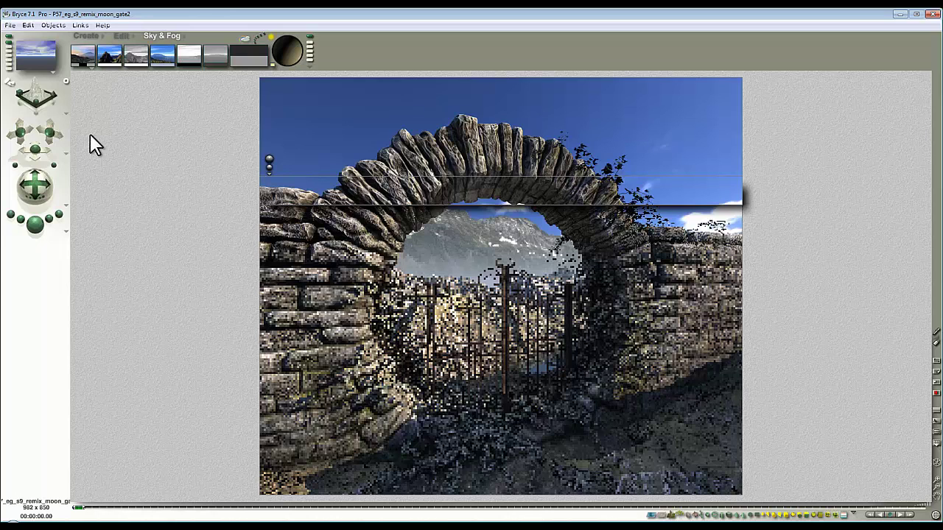
# Step: Set Document Resolution width to 1500, giving 1500 × 1298 with proportions constrained
pyautogui.click(11, 25)
pyautogui.click(42, 51)
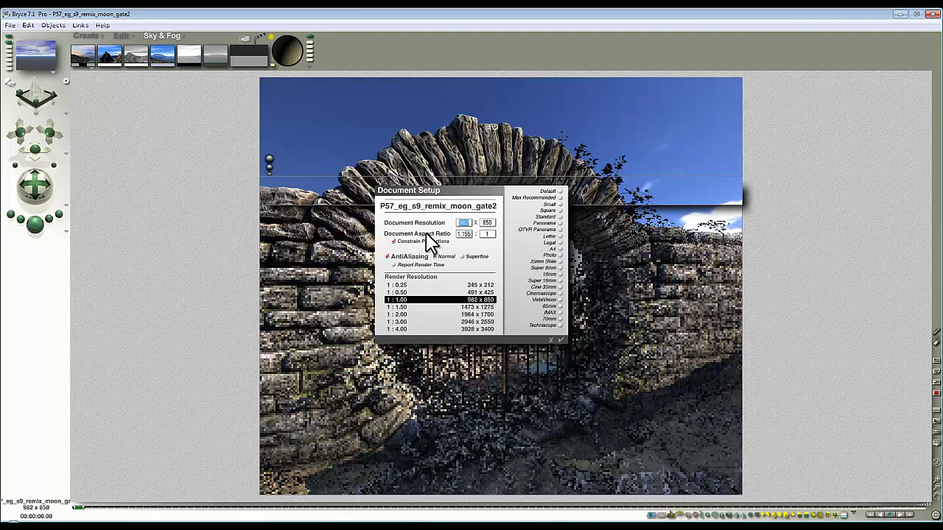
pyautogui.write('1500')
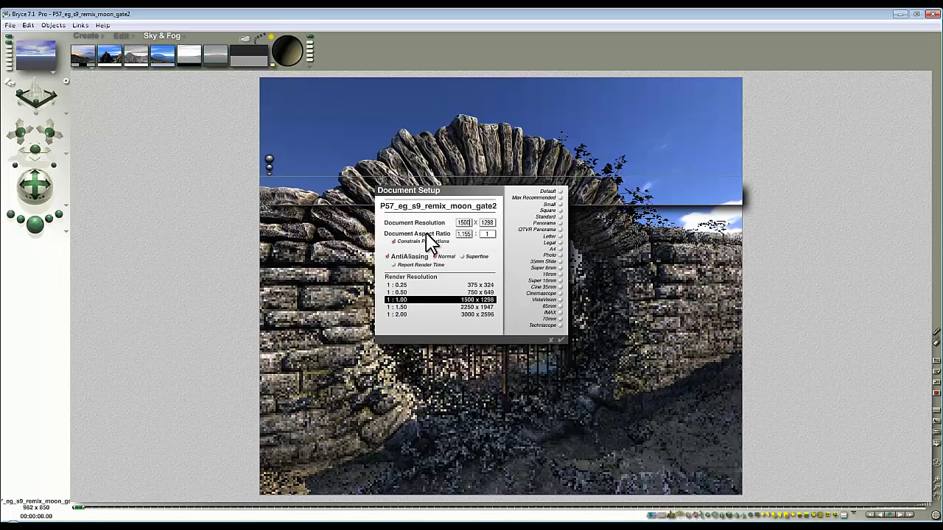
pyautogui.press('Return')
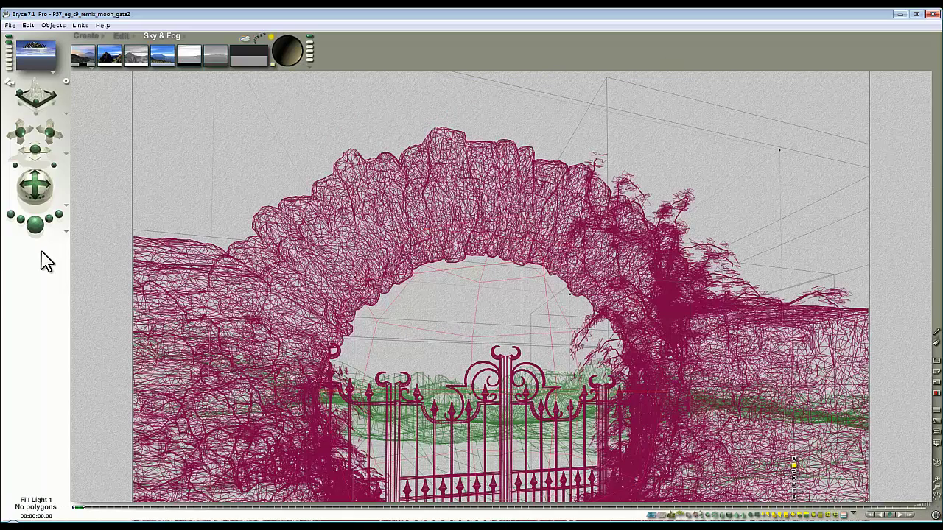
# Step: Start the render, zoom out to the full image, and plot-render a top strip
pyautogui.click(36, 224)
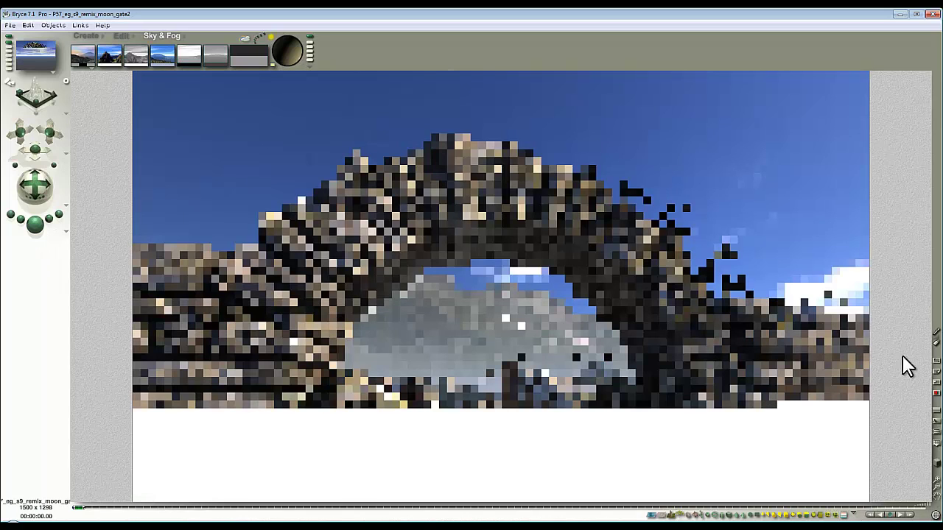
pyautogui.click(938, 489)
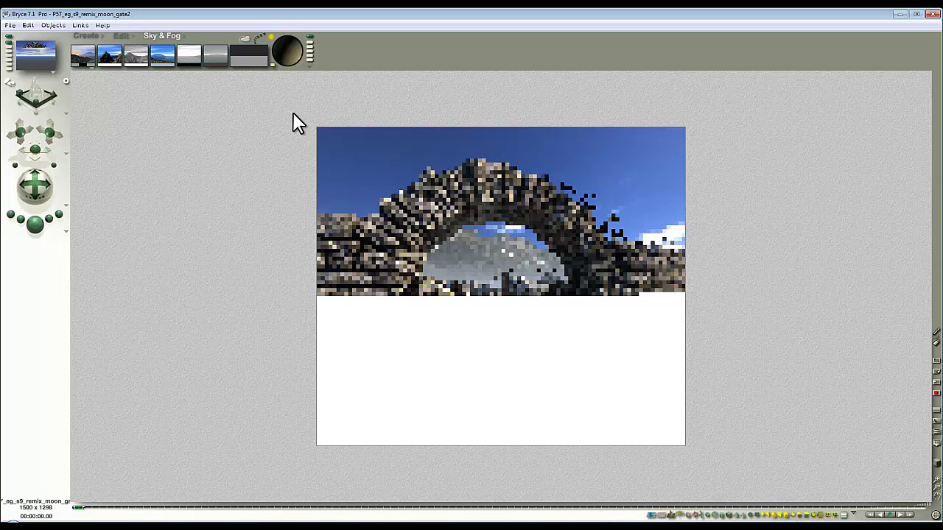
pyautogui.moveTo(295, 112); pyautogui.dragTo(736, 177)
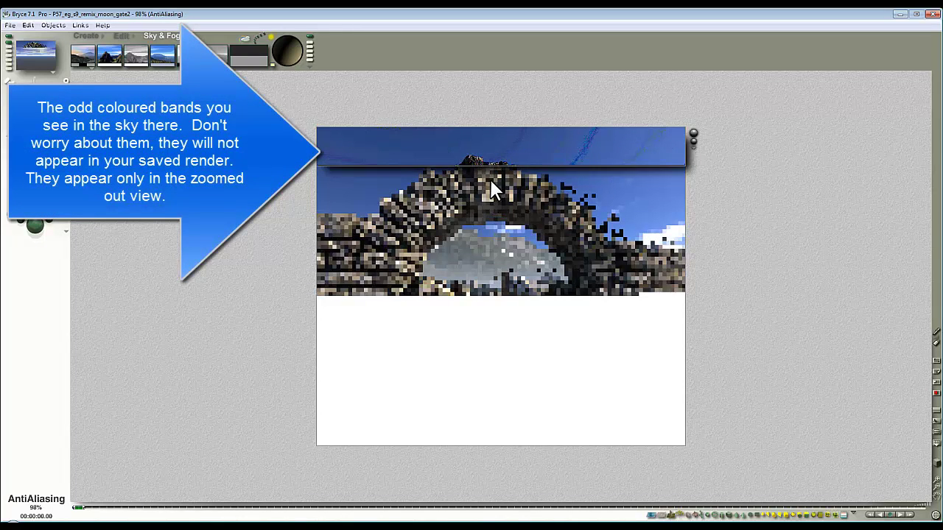
# Step: Save the moon_gate2 scene and its partial render through File > Save
pyautogui.click(11, 25)
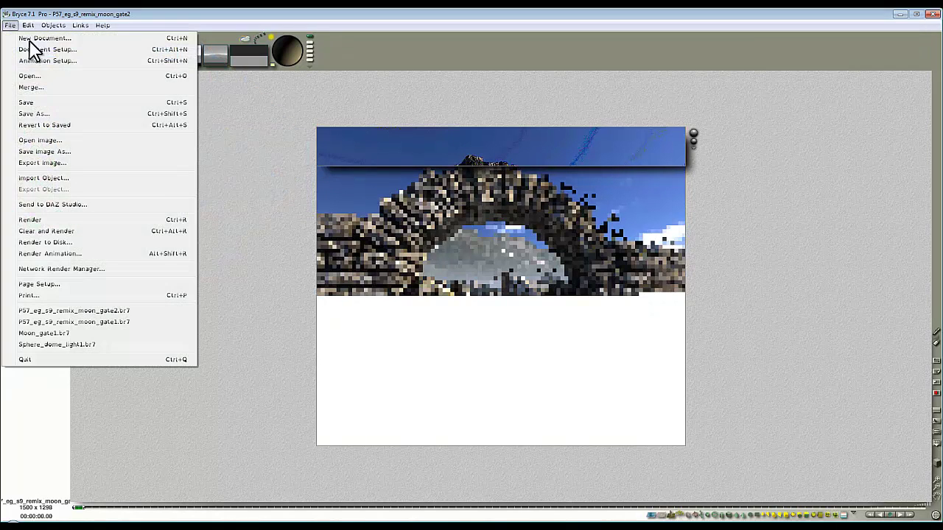
pyautogui.click(46, 104)
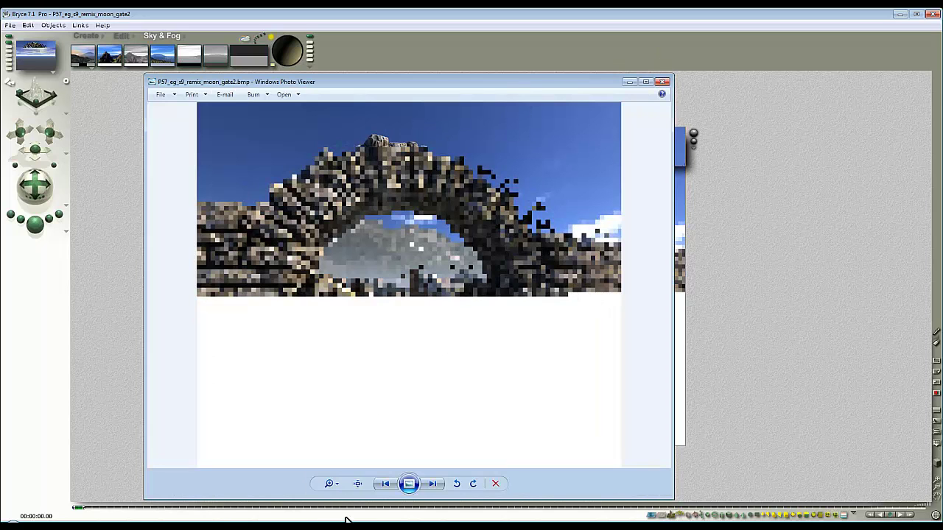
# Step: View the saved moon_gate2 render at actual size in Photo Viewer, then close the viewer
pyautogui.click(357, 483)
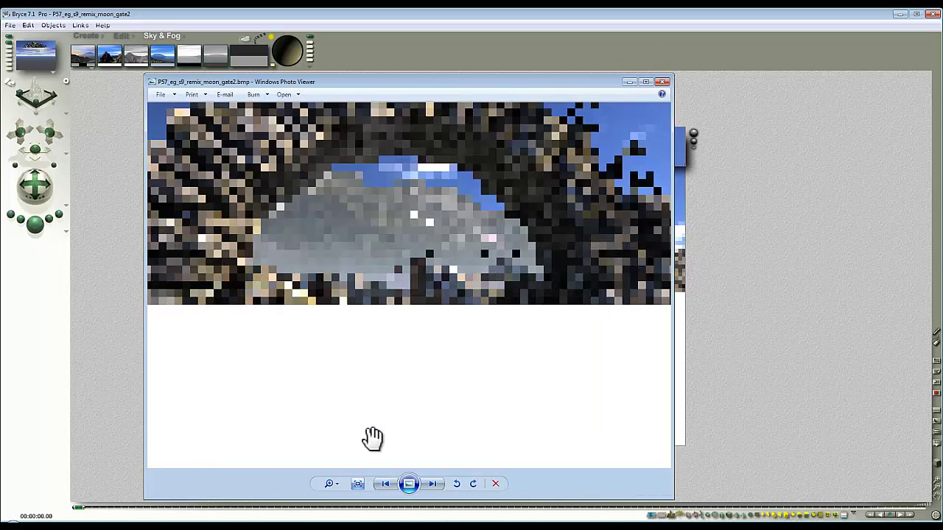
pyautogui.click(662, 82)
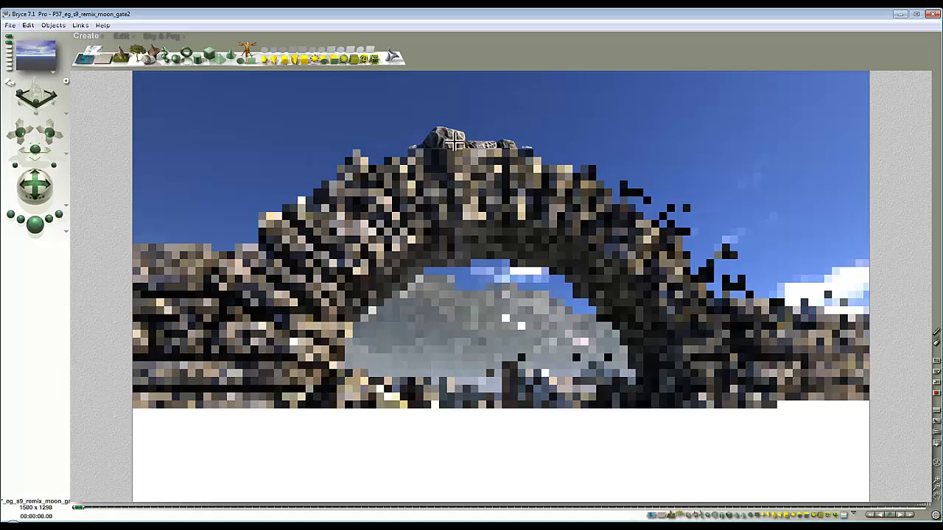
# Step: Zoom the view out and plot-render a thin horizontal band across the sky
pyautogui.click(935, 486)
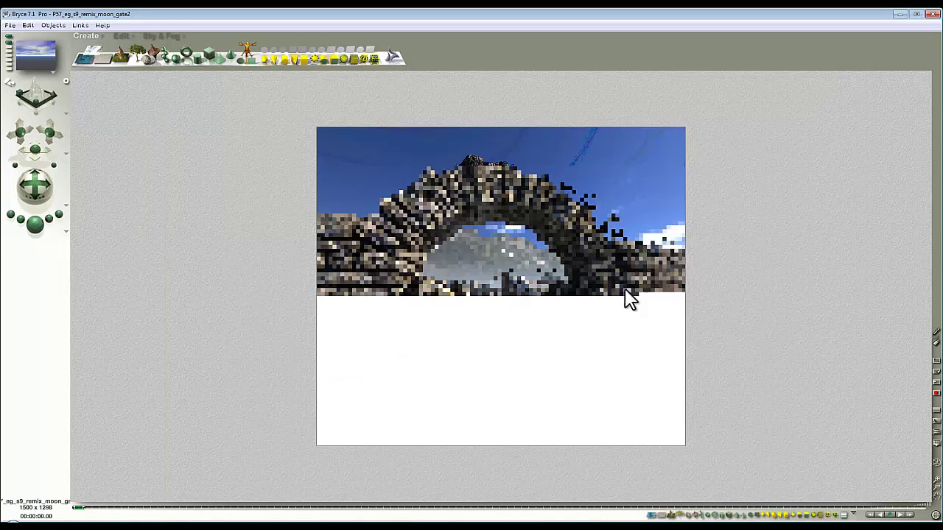
pyautogui.moveTo(300, 160); pyautogui.dragTo(700, 172)
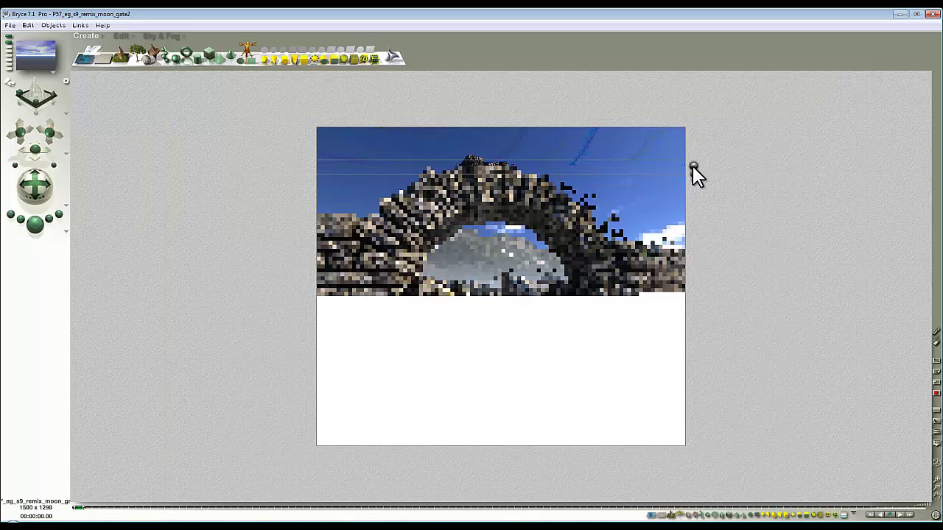
pyautogui.click(693, 167)
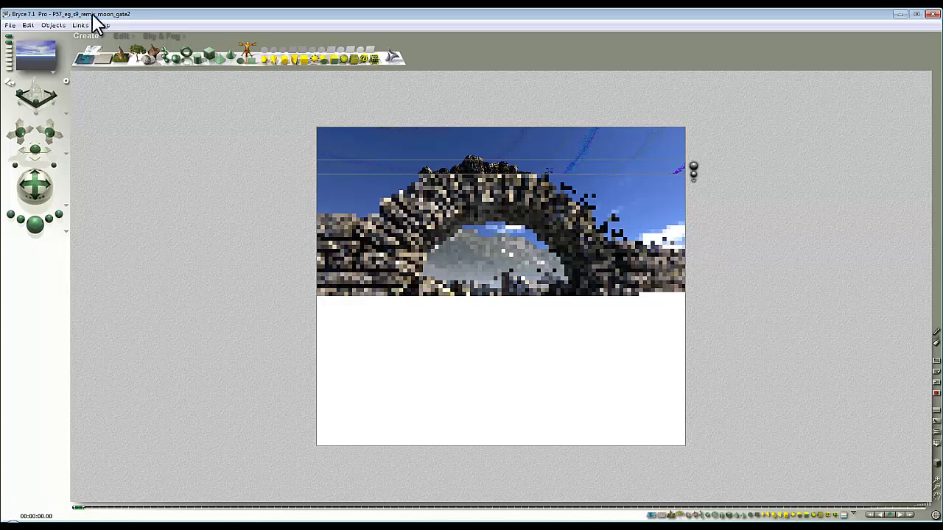
pyautogui.click(10, 25)
pyautogui.click(78, 126)
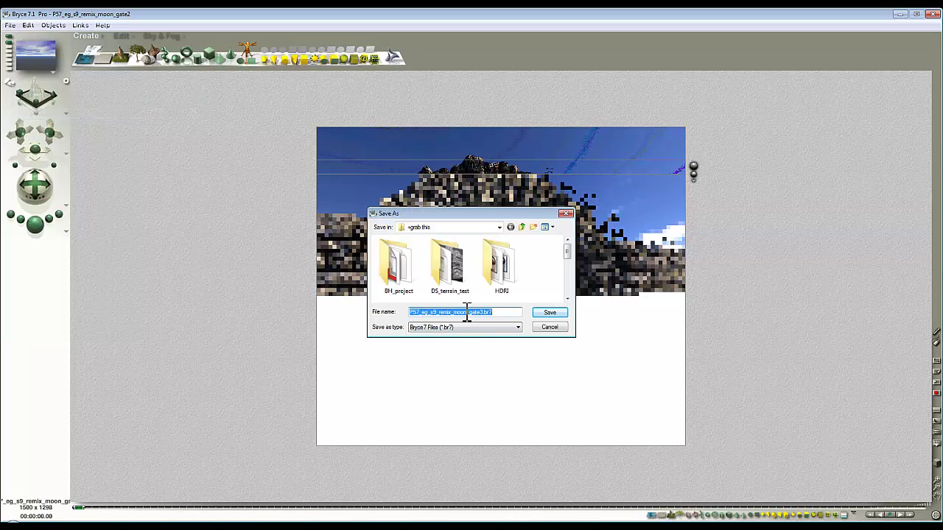
pyautogui.click(540, 329)
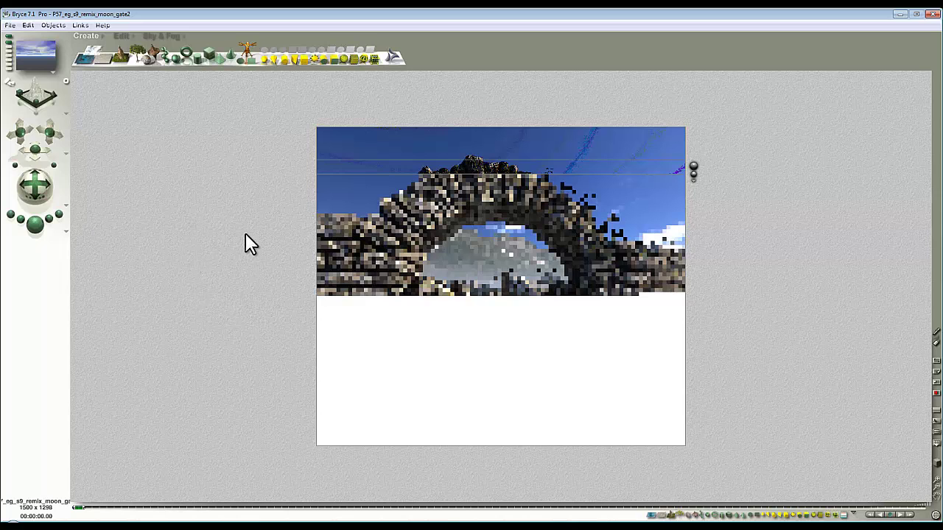
# Step: Resume the full-scene render and browse the File menu without choosing any command
pyautogui.click(35, 224)
pyautogui.click(8, 26)
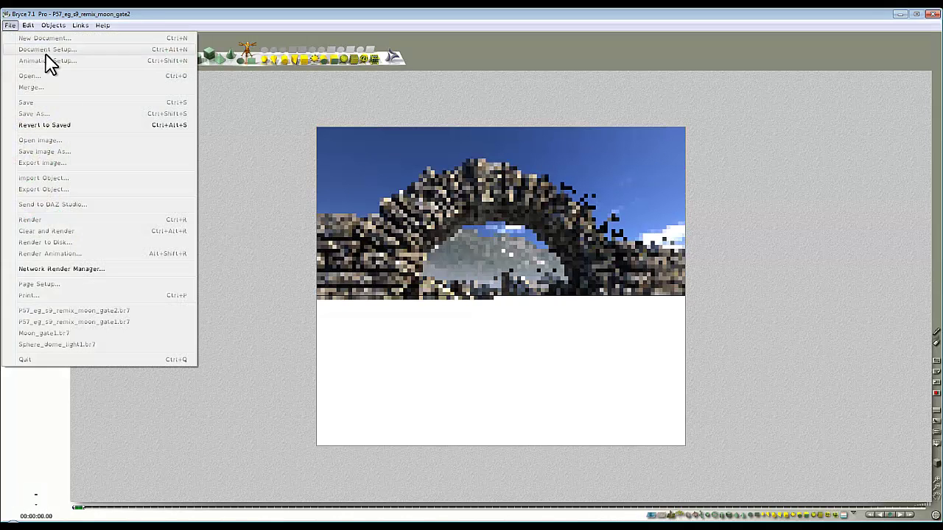
pyautogui.click(269, 211)
pyautogui.click(9, 25)
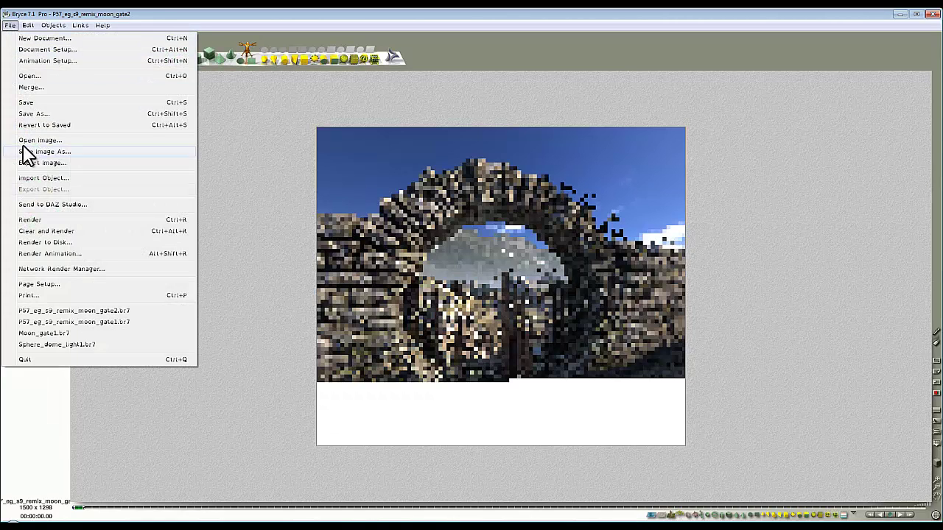
pyautogui.click(243, 195)
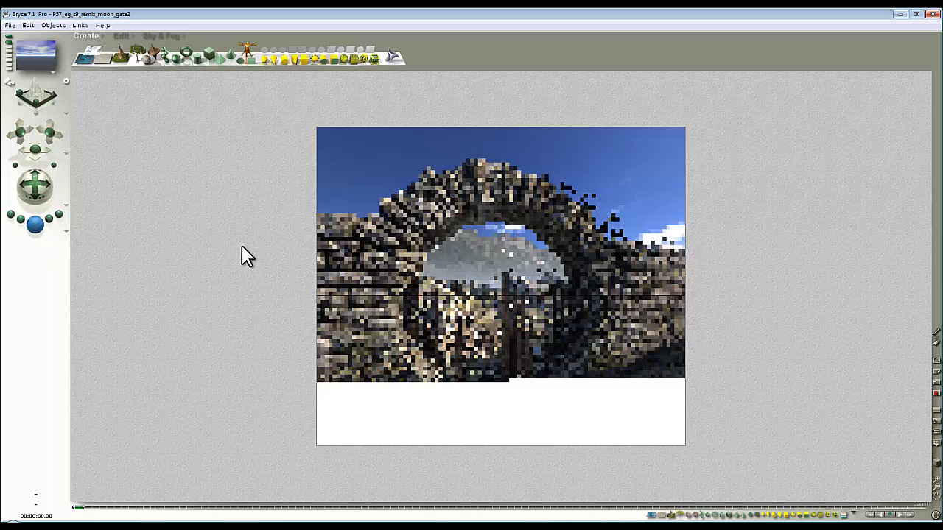
pyautogui.click(11, 25)
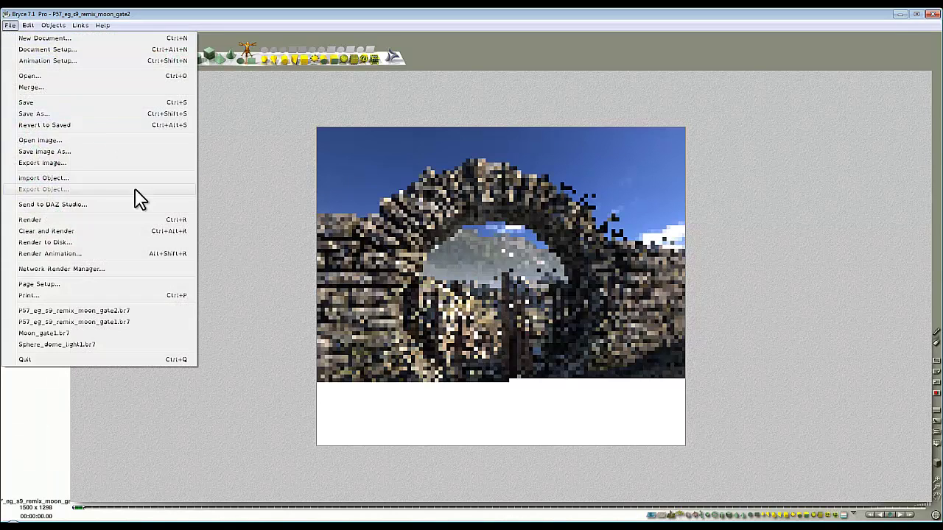
pyautogui.press('Escape')
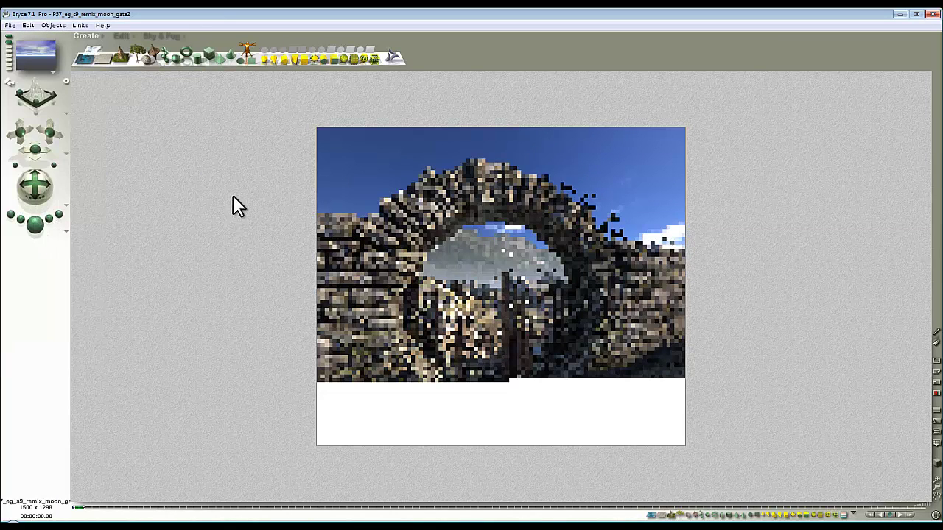
pyautogui.click(10, 25)
pyautogui.click(267, 151)
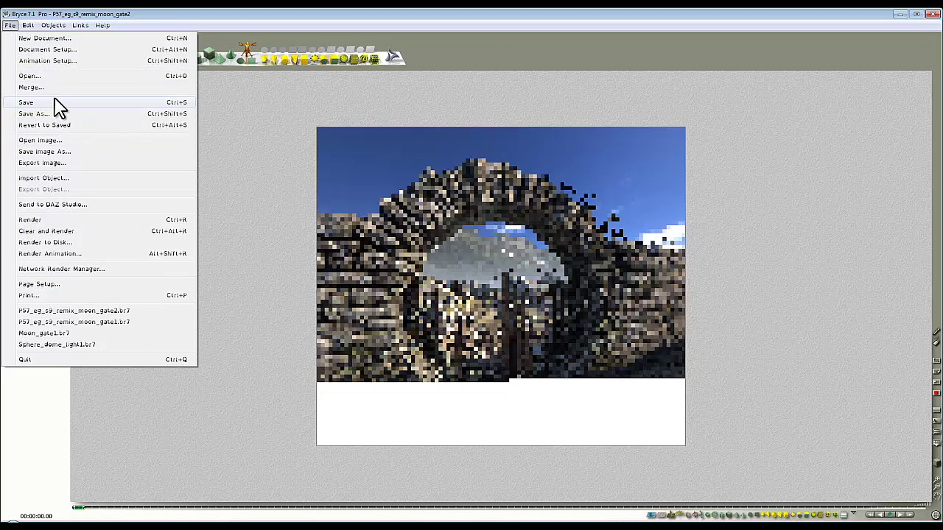
# Step: Edit the Document Setup resolution height (entering 1298) and re-render the whole scene at 982 × 850
pyautogui.click(45, 49)
pyautogui.click(466, 234)
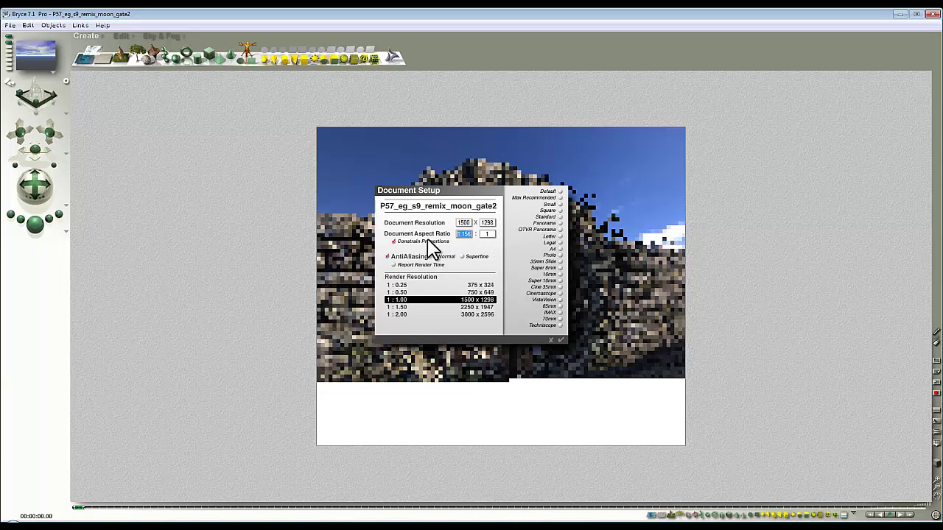
pyautogui.click(487, 223)
pyautogui.write('1298')
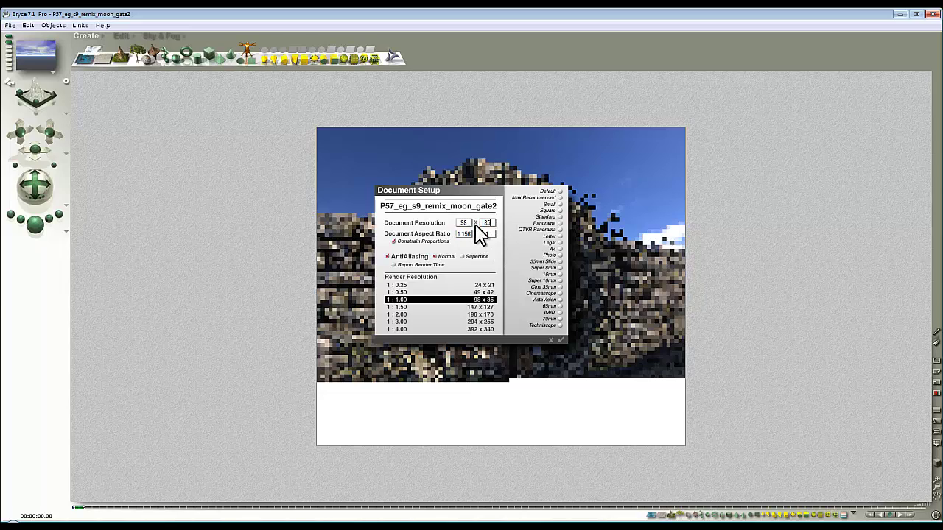
pyautogui.press('Return')
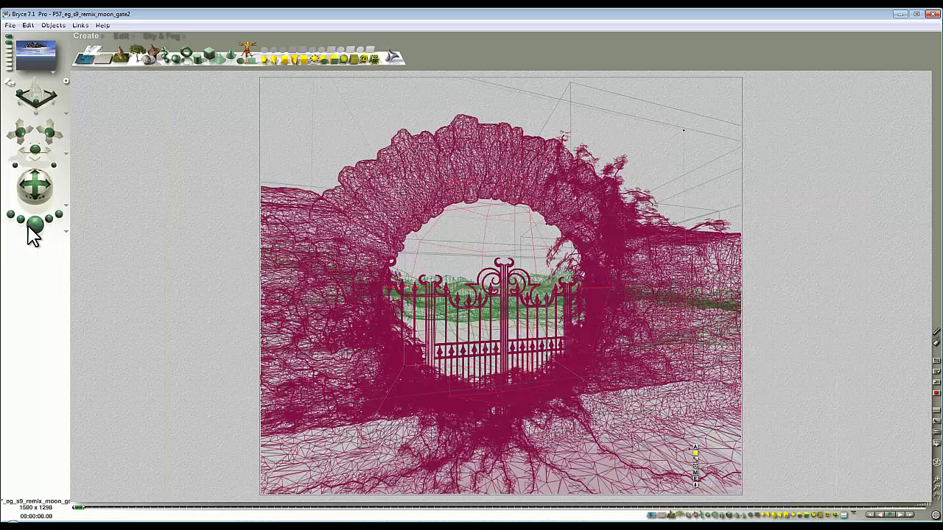
pyautogui.click(30, 227)
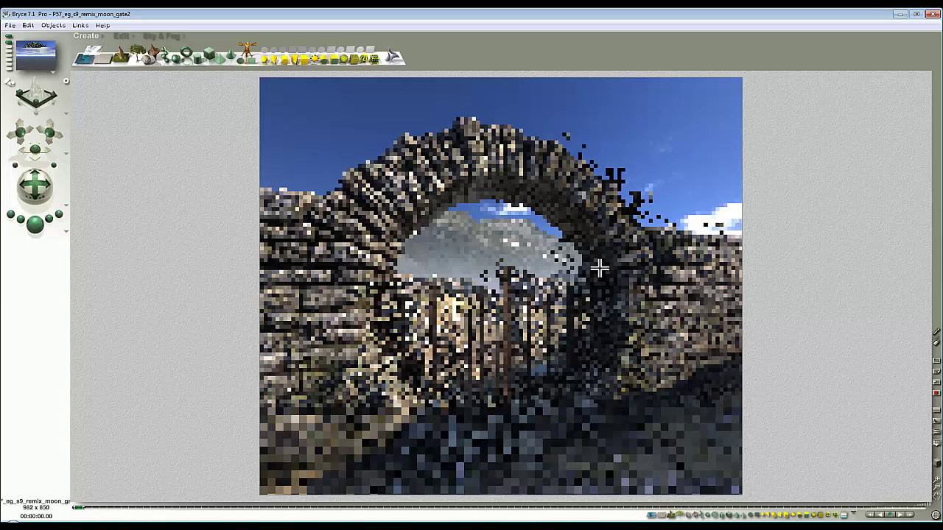
# Step: Plot-render one patch of the right-hand wall and another at the arch's upper right edge
pyautogui.moveTo(599, 268); pyautogui.dragTo(672, 342)
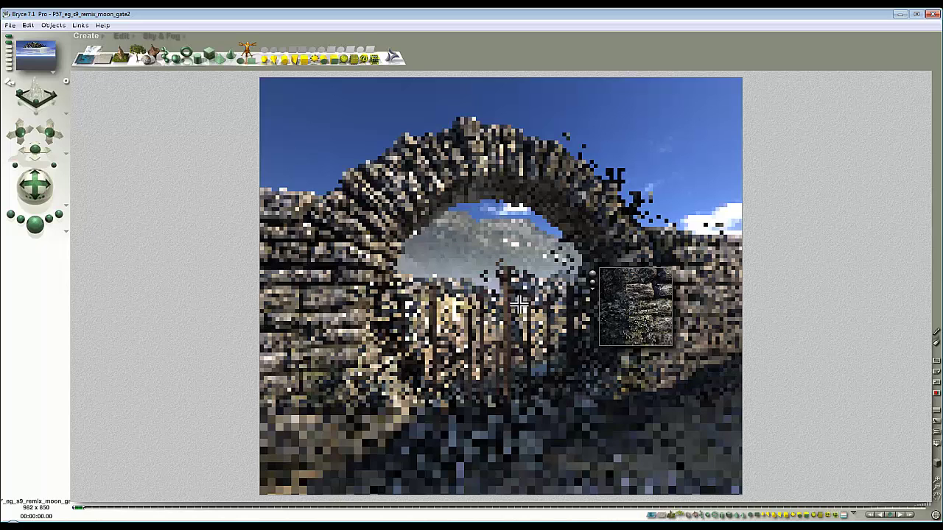
pyautogui.moveTo(655, 210); pyautogui.dragTo(599, 165)
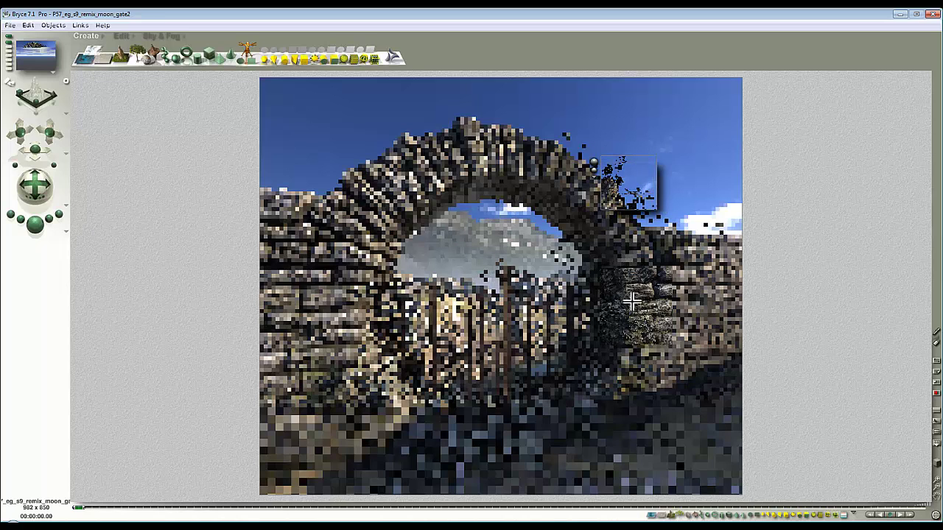